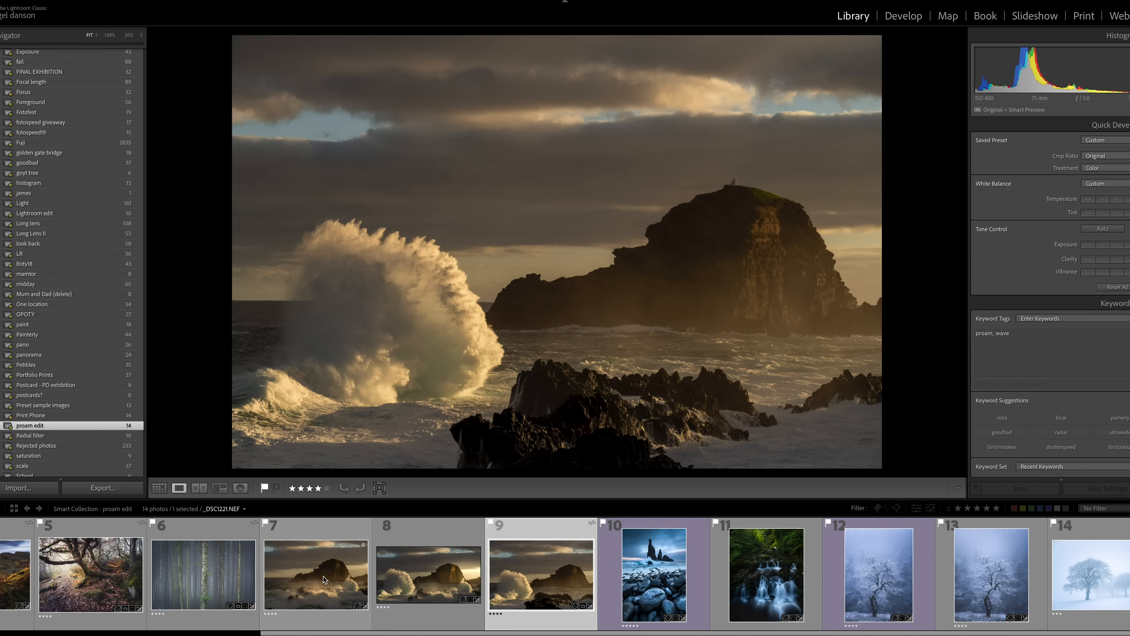
Step: Select the seventh and ninth seascape photos in the filmstrip and open both as layers in one Photoshop document
super+click(538, 592)
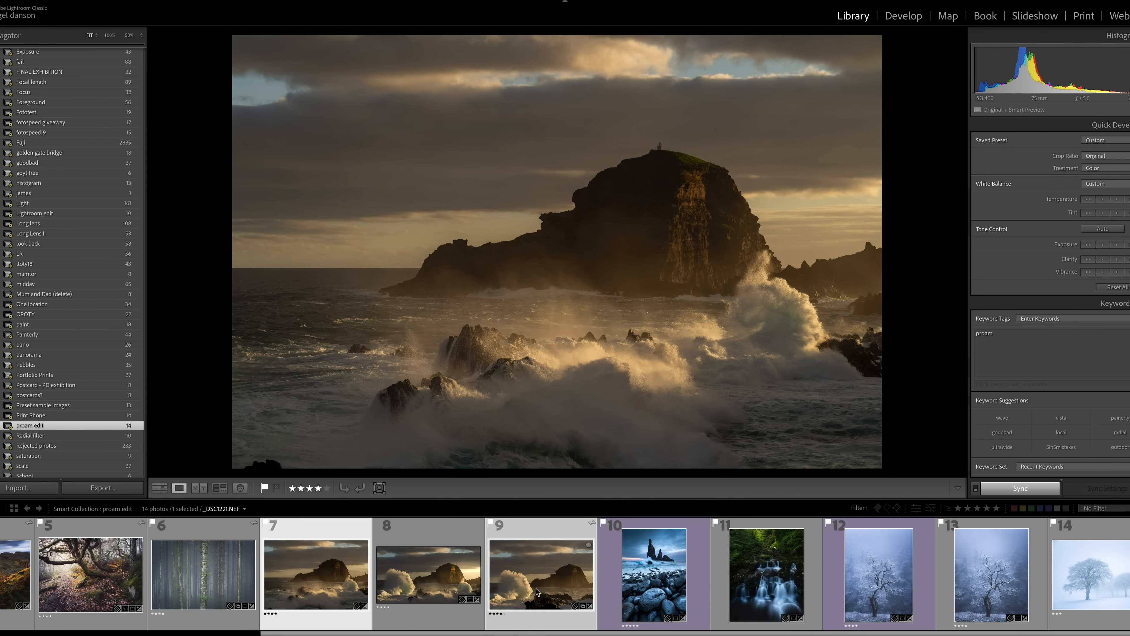
right_click(543, 578)
mouse_move(615, 417)
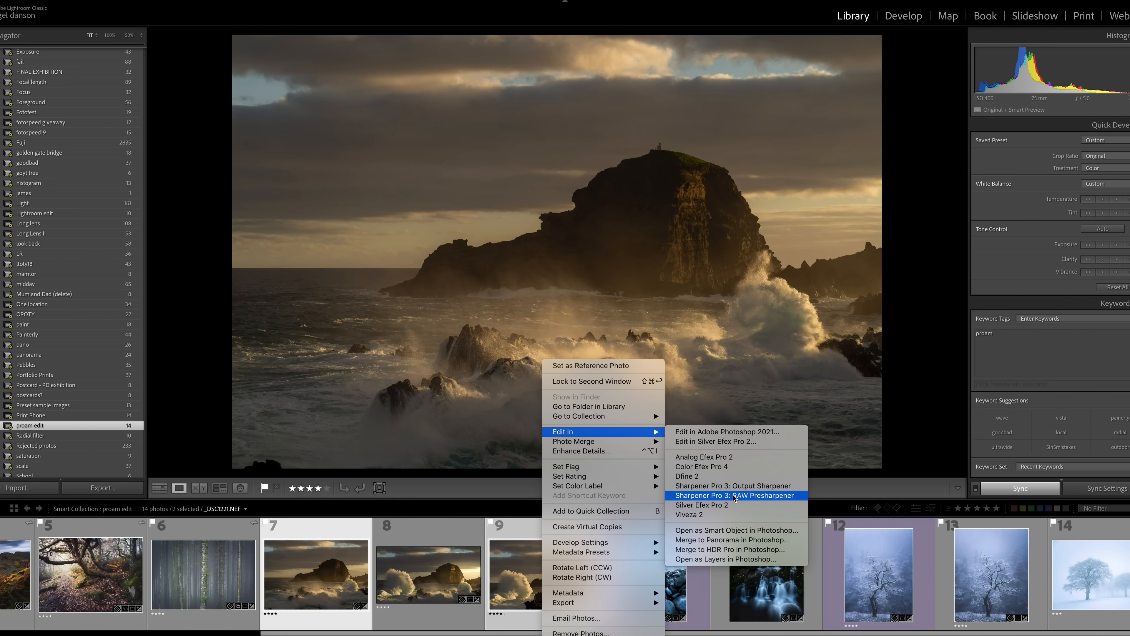
click(740, 550)
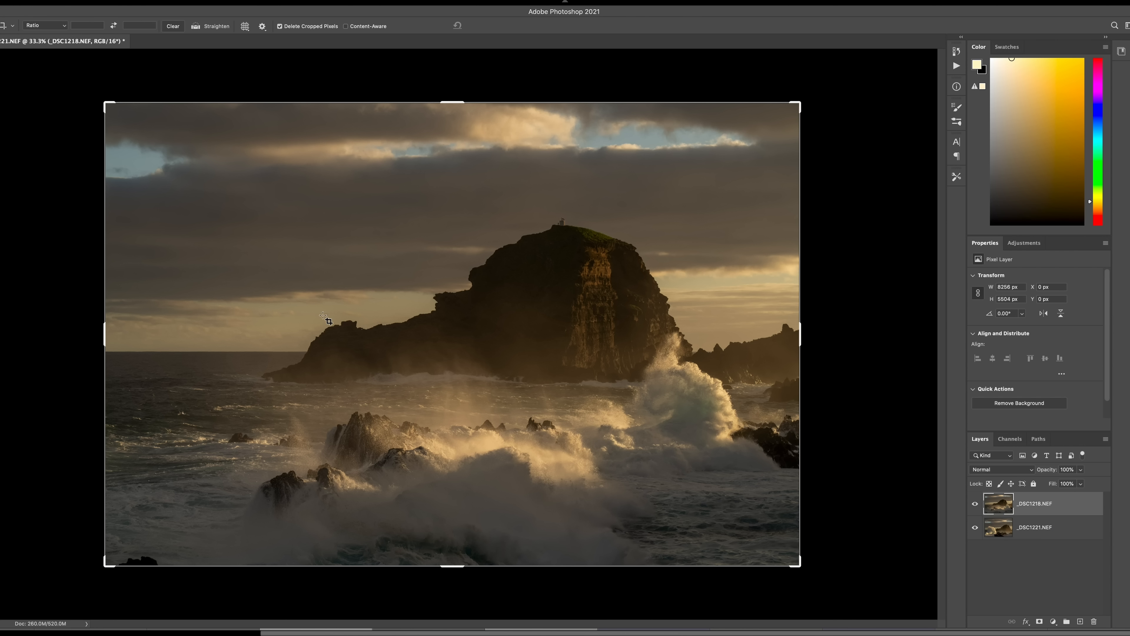
Step: Compare the two seascape layers by hiding and showing the _DSC1218.NEF layer
click(1039, 534)
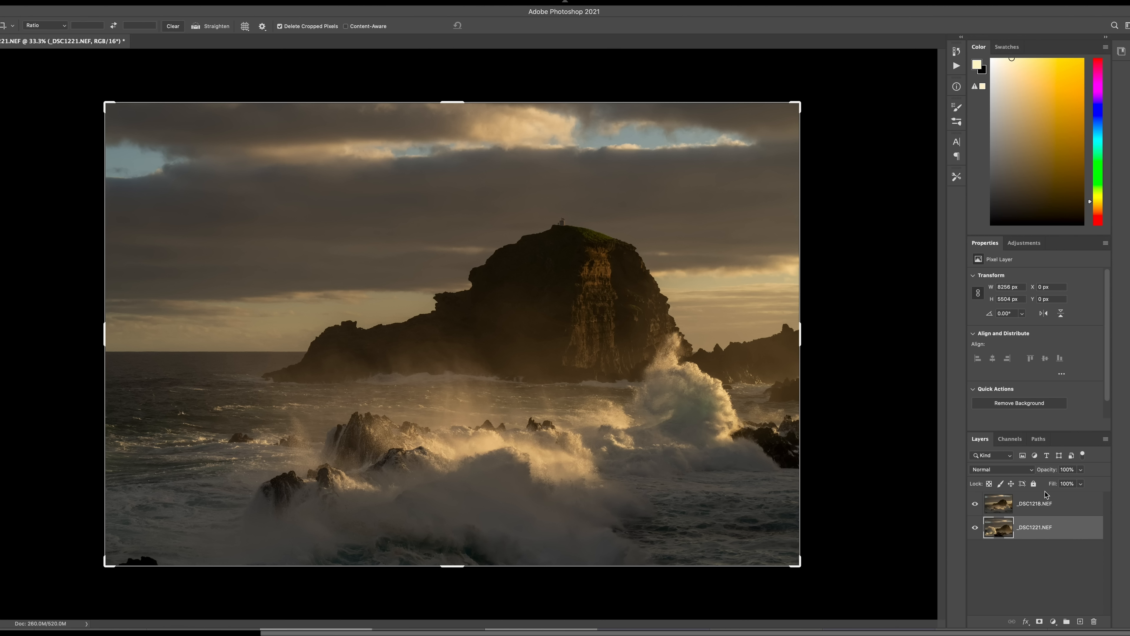
click(1040, 509)
click(975, 503)
click(975, 504)
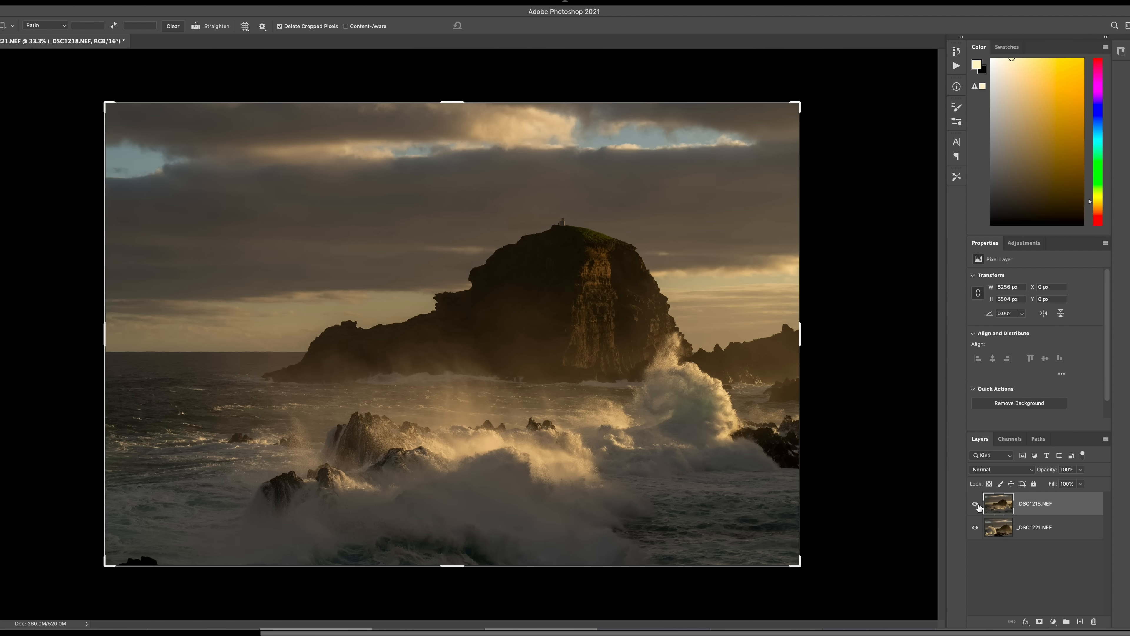
Step: Select both seascape layers and auto-align them with the Auto projection
shift+click(1058, 530)
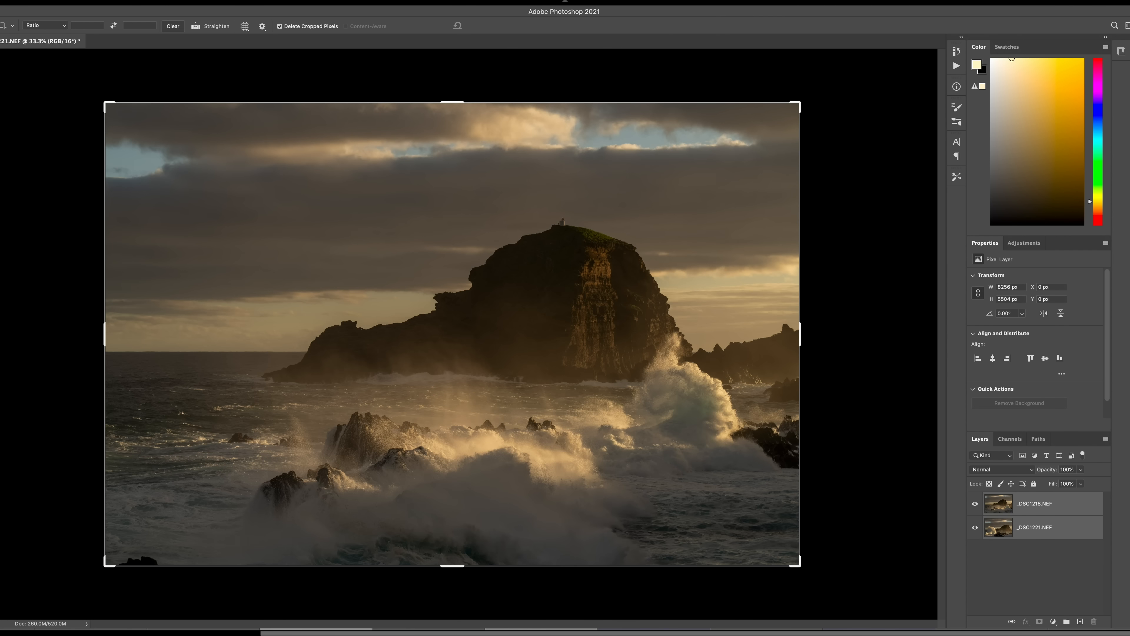
click(38, 0)
mouse_move(16, 0)
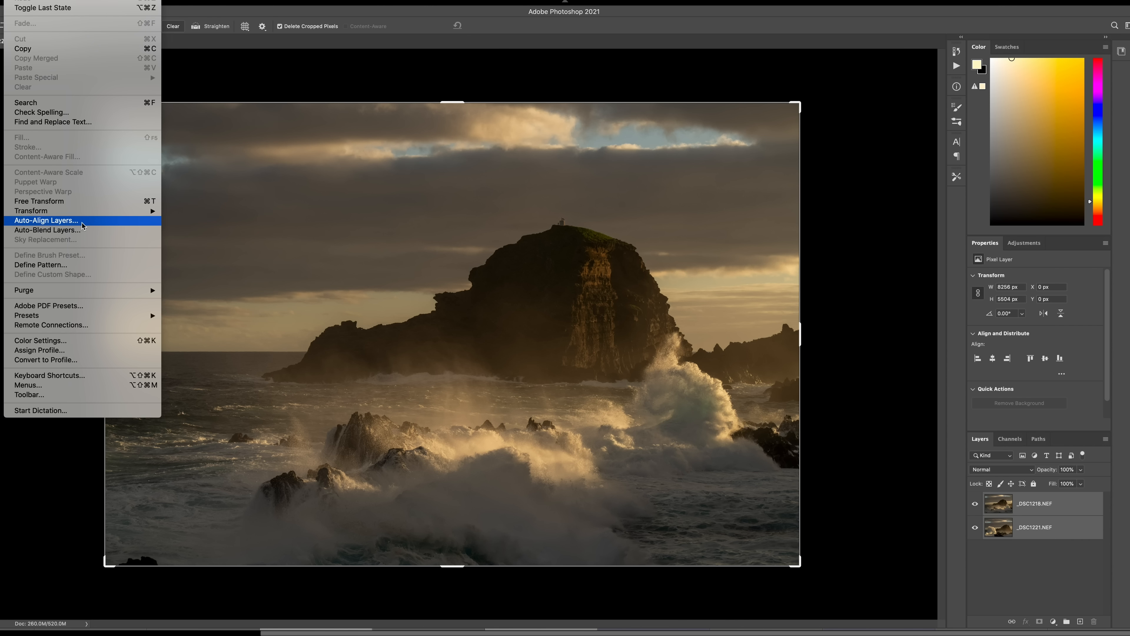
click(67, 220)
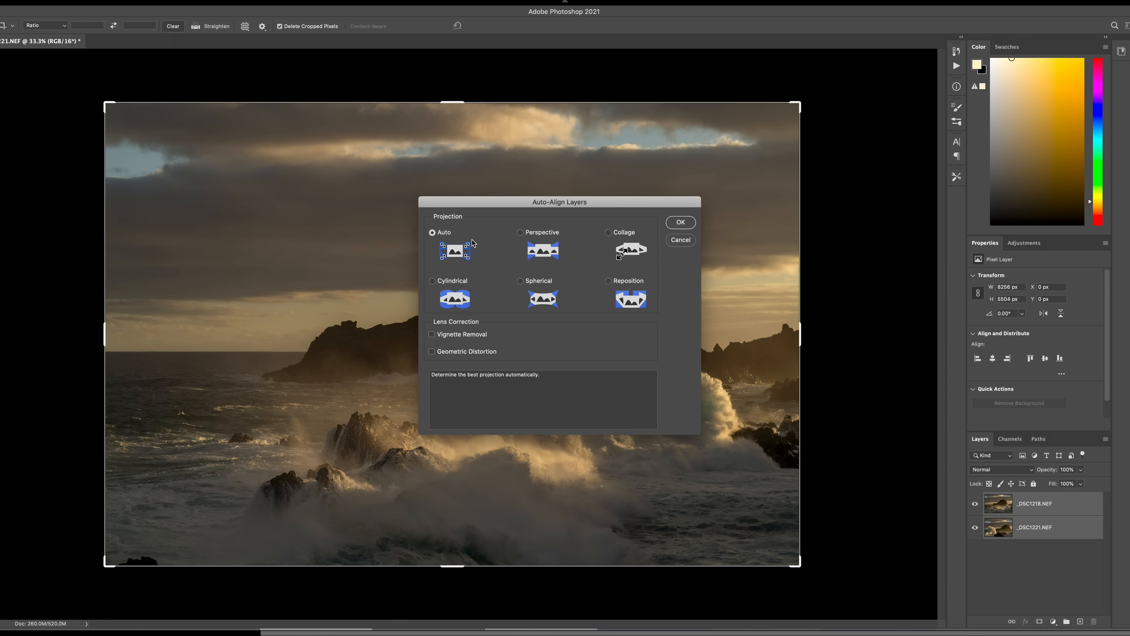
click(685, 227)
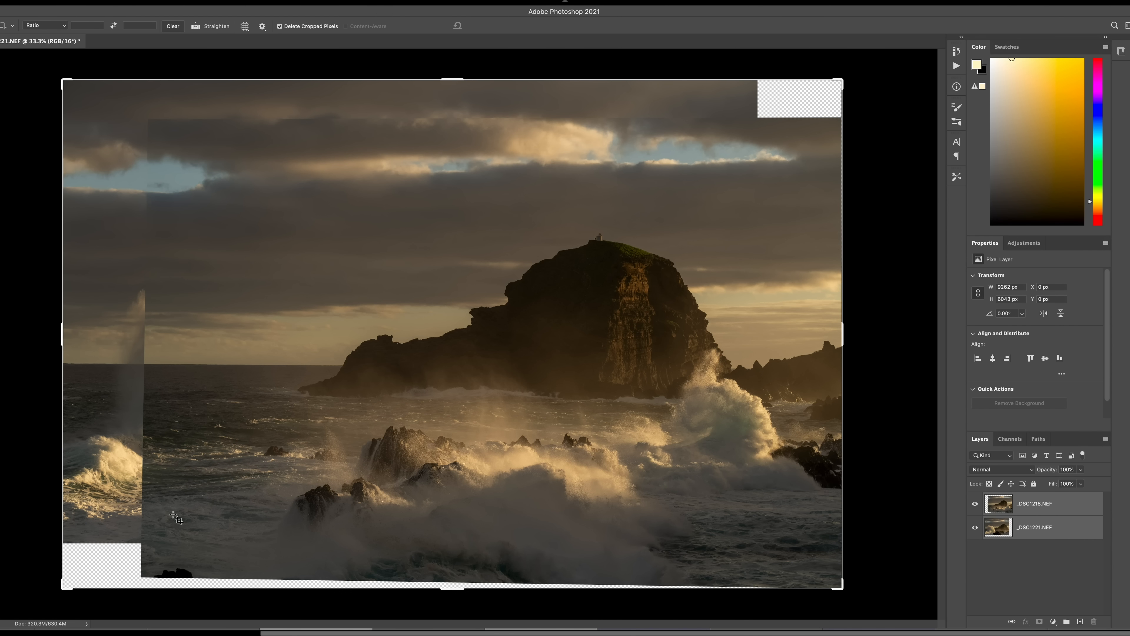
Step: Add a white layer mask to the _DSC1218.NEF layer only
click(1054, 623)
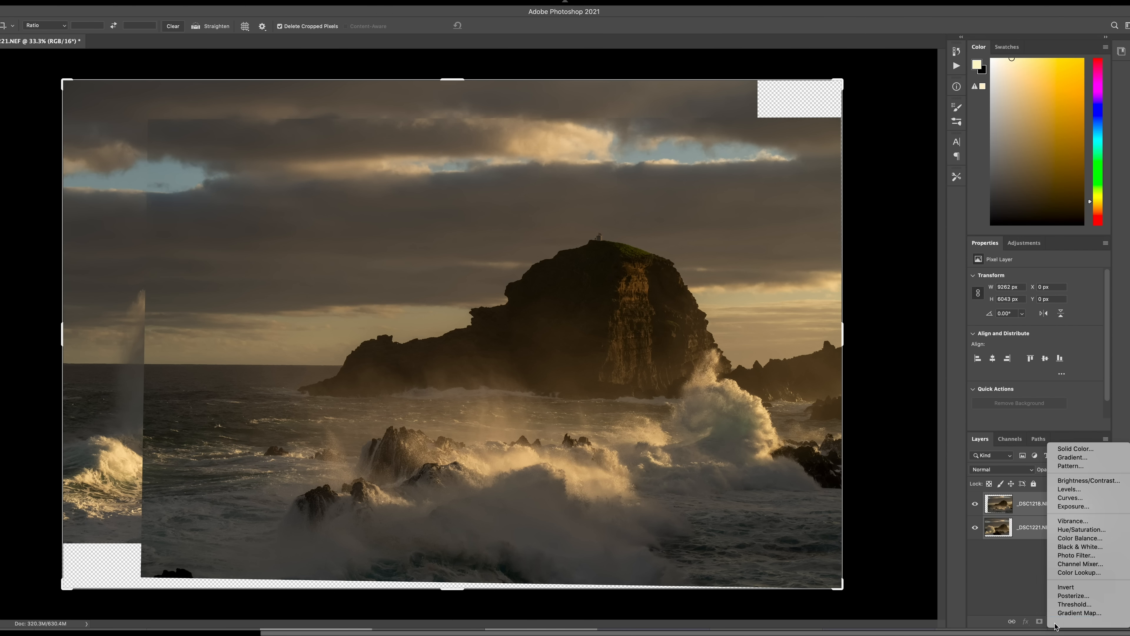
click(997, 609)
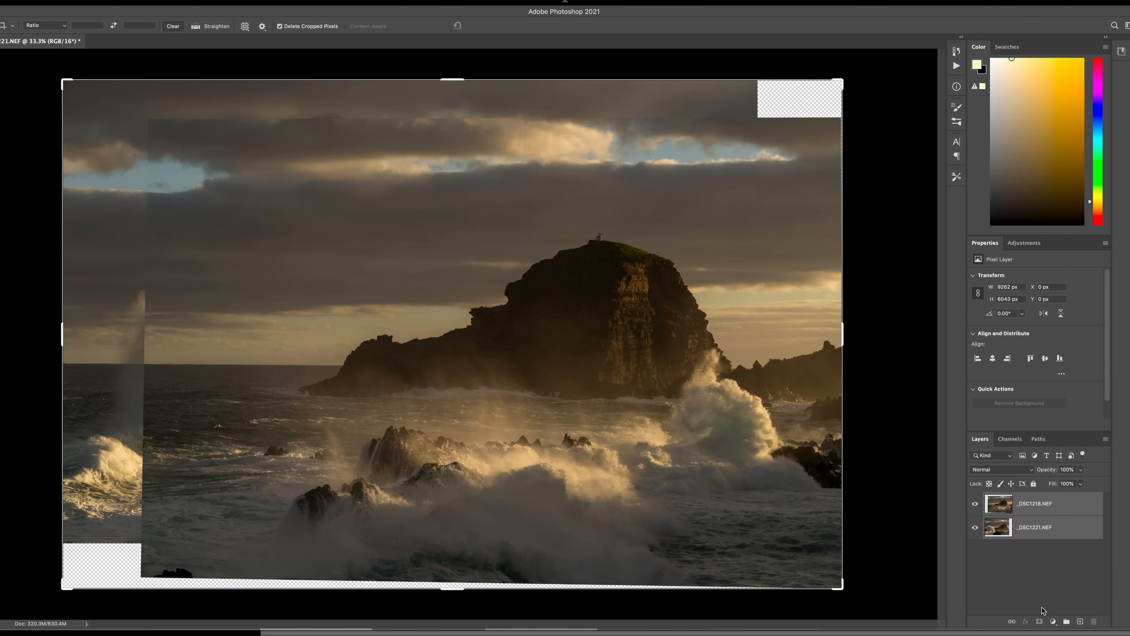
click(1062, 513)
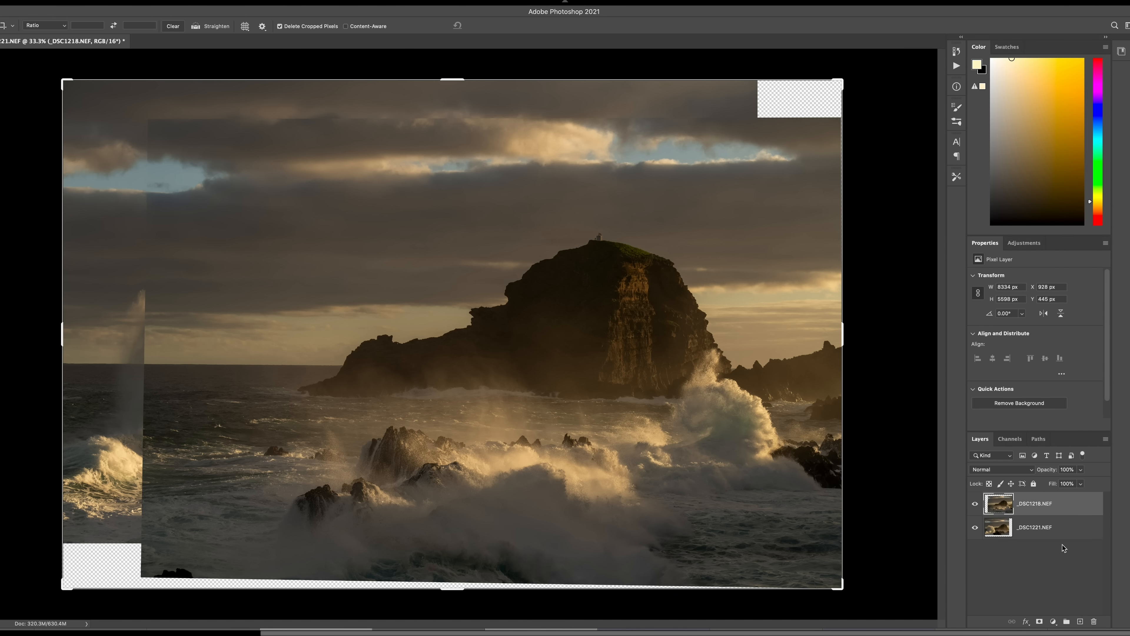
click(1041, 621)
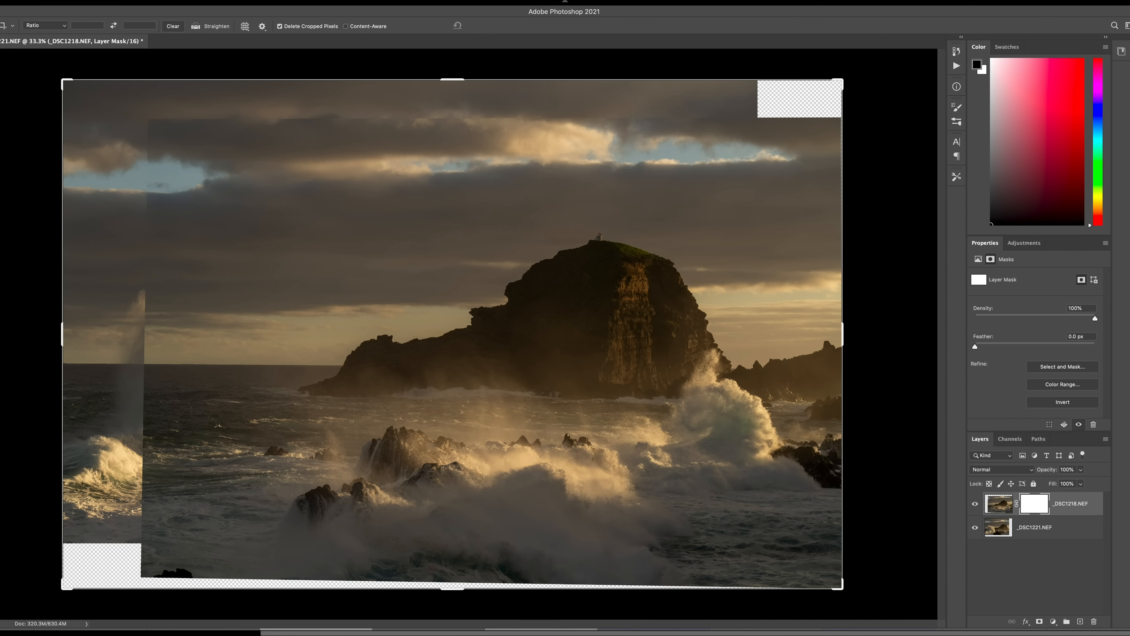
Step: Paint black on the _DSC1218.NEF layer mask with a large brush at 51% flow to reveal the big breaking wave from the layer below
mouse_move(28, 93)
click(20, 160)
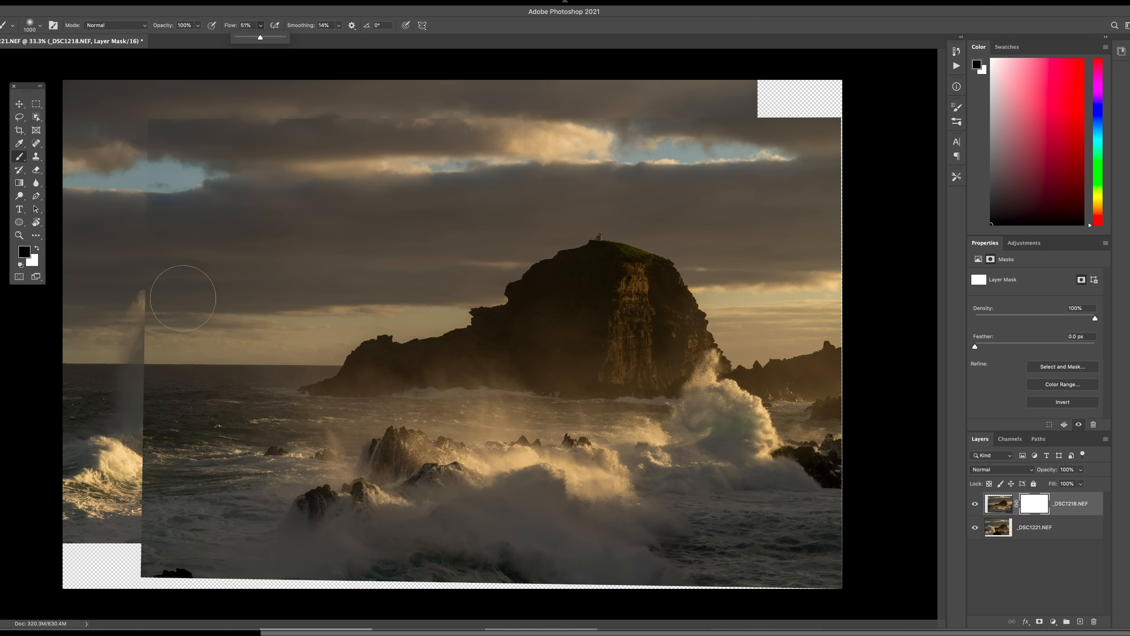
mouse_move(183, 297)
mouse_down()
mouse_move(148, 310)
mouse_move(199, 295)
mouse_move(120, 298)
mouse_move(126, 364)
mouse_move(252, 304)
mouse_move(257, 363)
mouse_move(111, 396)
mouse_move(89, 391)
mouse_move(110, 430)
mouse_move(138, 440)
mouse_move(119, 478)
mouse_move(152, 414)
mouse_move(138, 425)
mouse_move(187, 427)
mouse_move(171, 474)
mouse_move(213, 452)
mouse_move(197, 460)
mouse_move(240, 408)
mouse_move(349, 441)
mouse_move(380, 419)
mouse_move(286, 407)
mouse_move(337, 417)
mouse_move(351, 391)
mouse_move(338, 388)
mouse_move(343, 363)
mouse_move(288, 350)
mouse_up()
drag(199, 307, 167, 321)
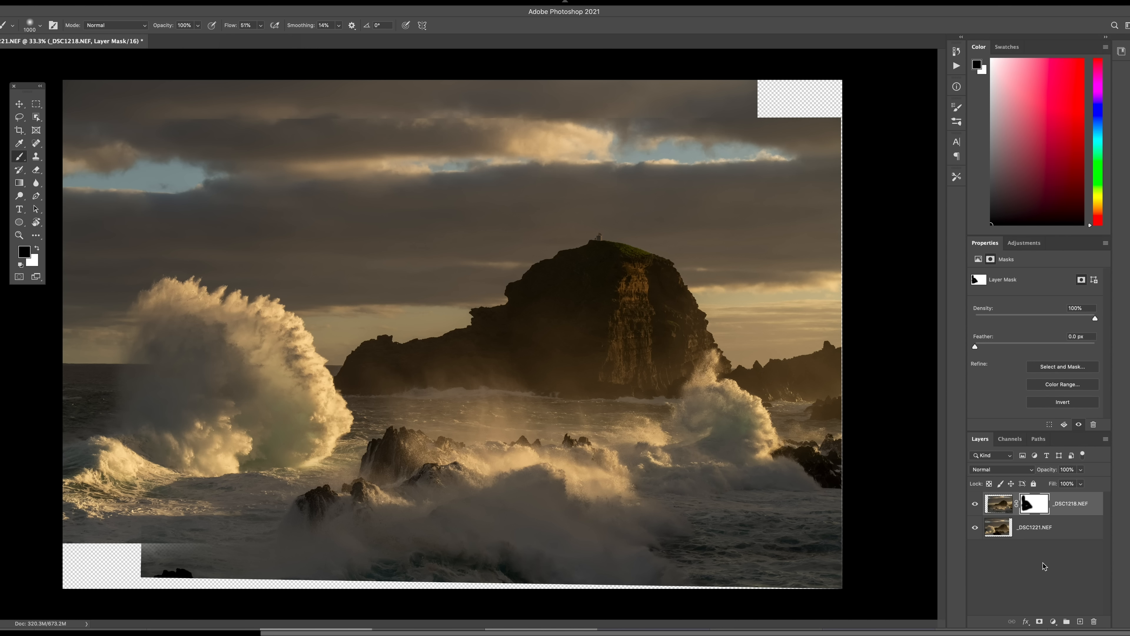
Step: Crop the blended seascape along its upper and lower edges to cut off the transparent areas
click(19, 130)
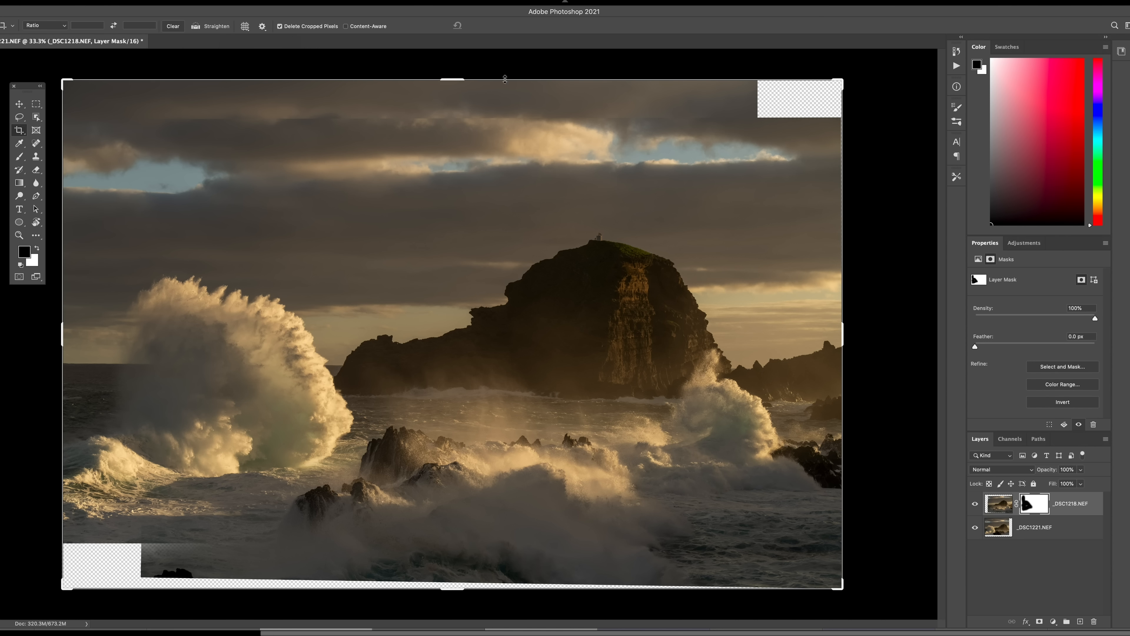
drag(452, 79, 445, 142)
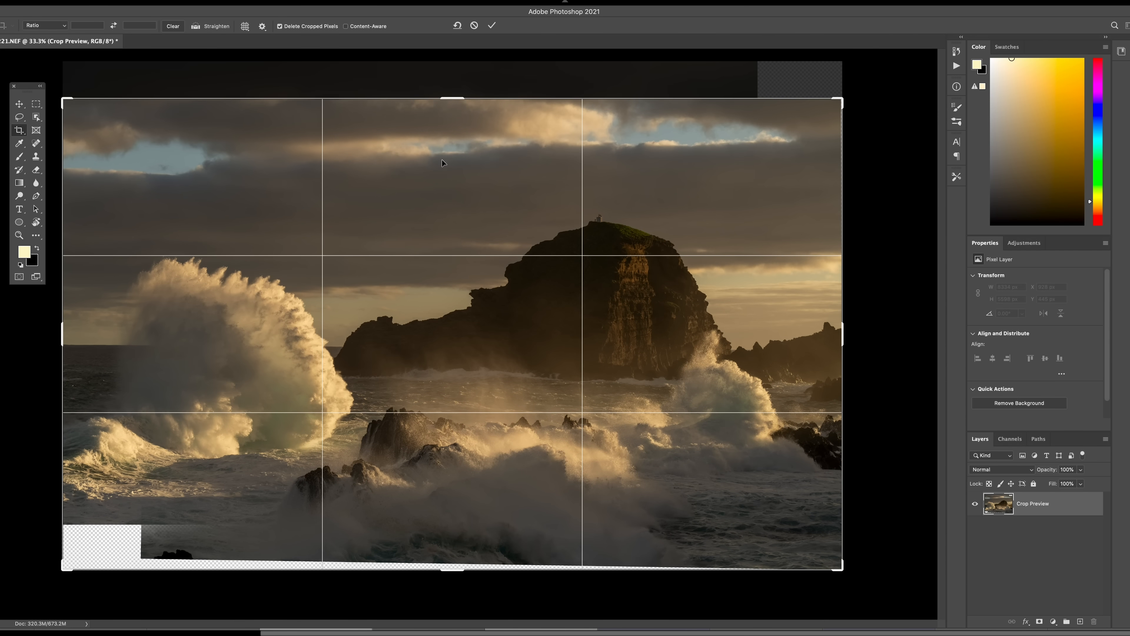
drag(459, 568, 454, 537)
key(Return)
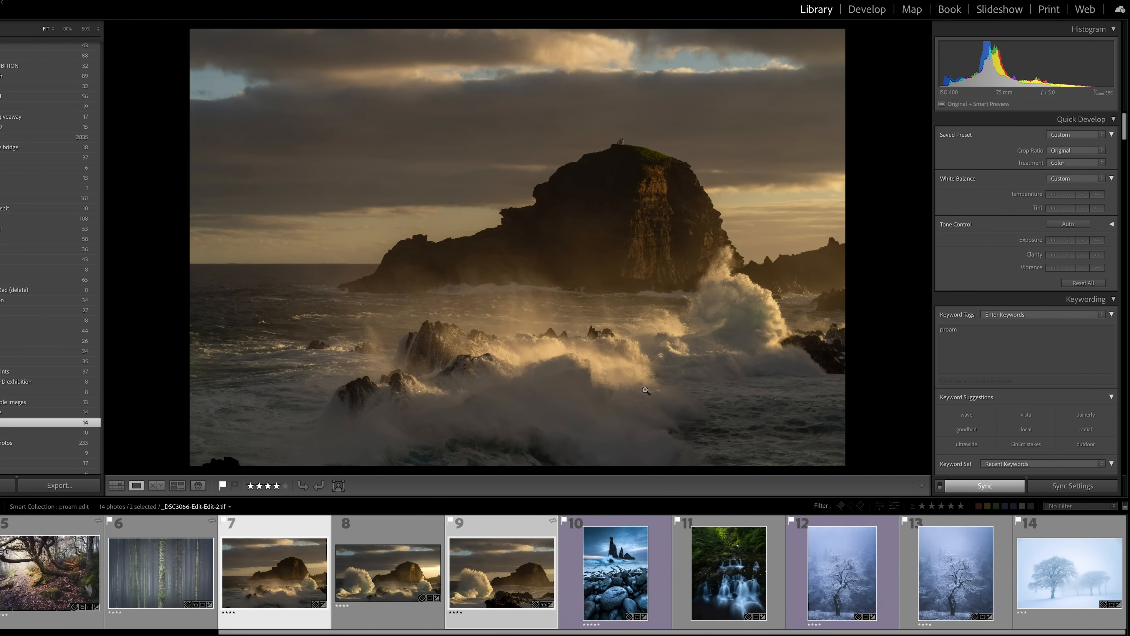
Step: Switch to Lightroom and examine the blue sea-stack photo at 100%, from the distant rocks to the foreground boulders
click(617, 579)
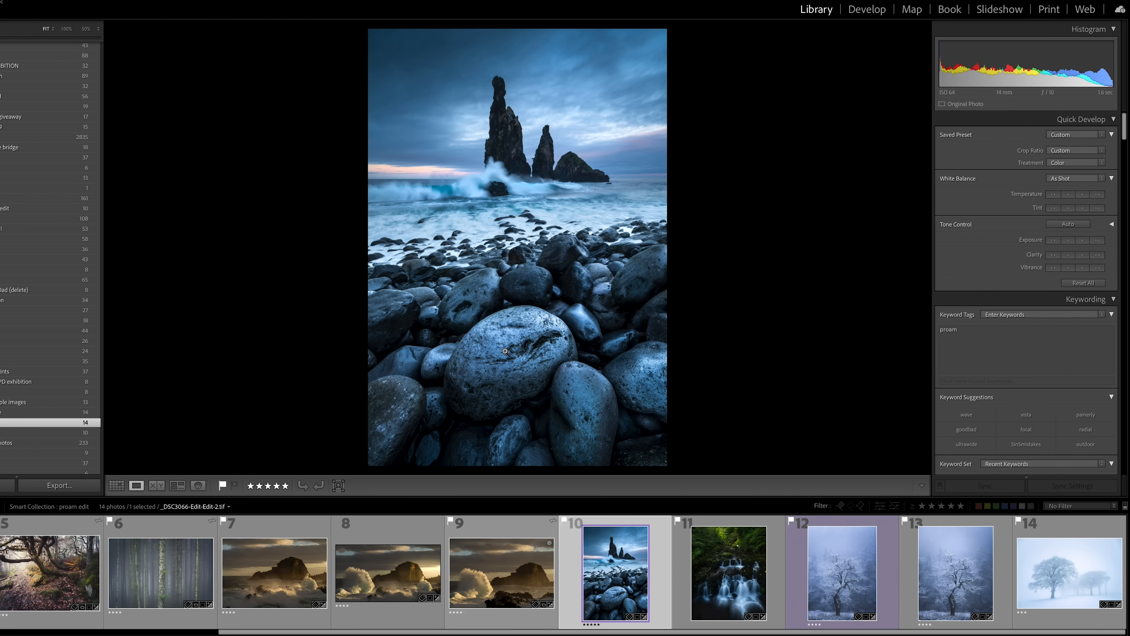
click(550, 143)
drag(549, 147, 564, 231)
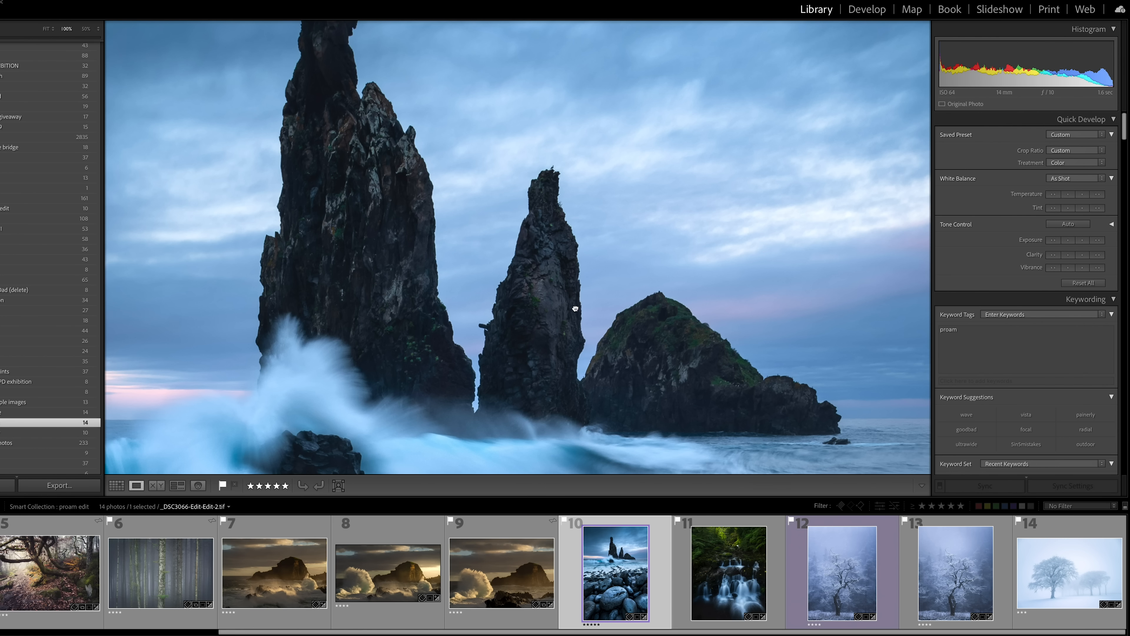
drag(575, 334, 578, 196)
scroll(598, 330, down, 15)
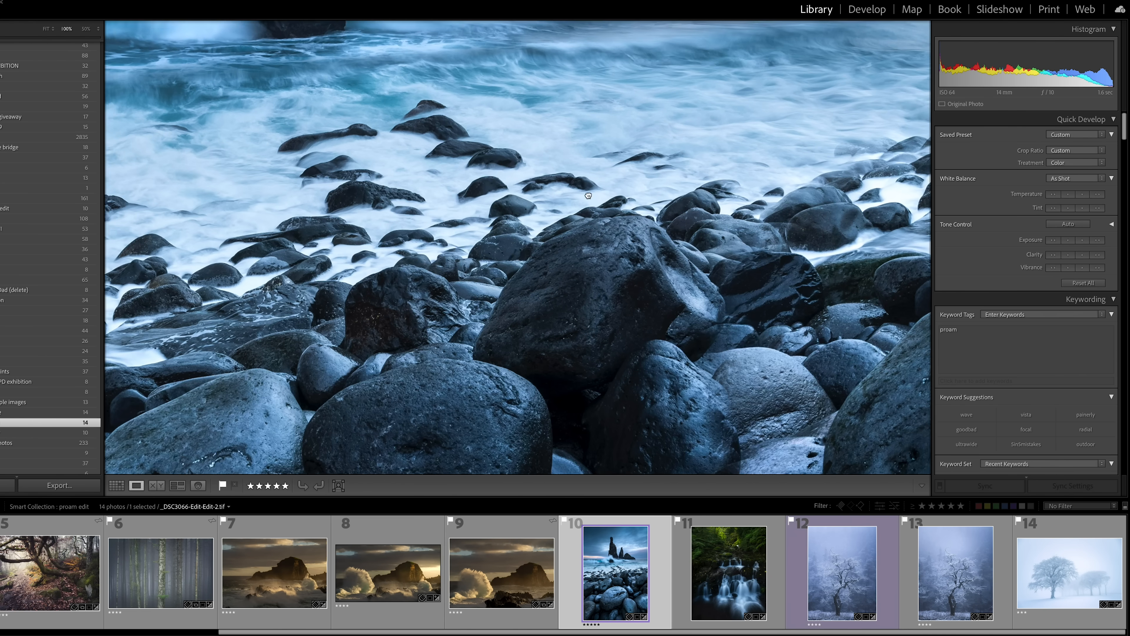
scroll(570, 302, down, 4)
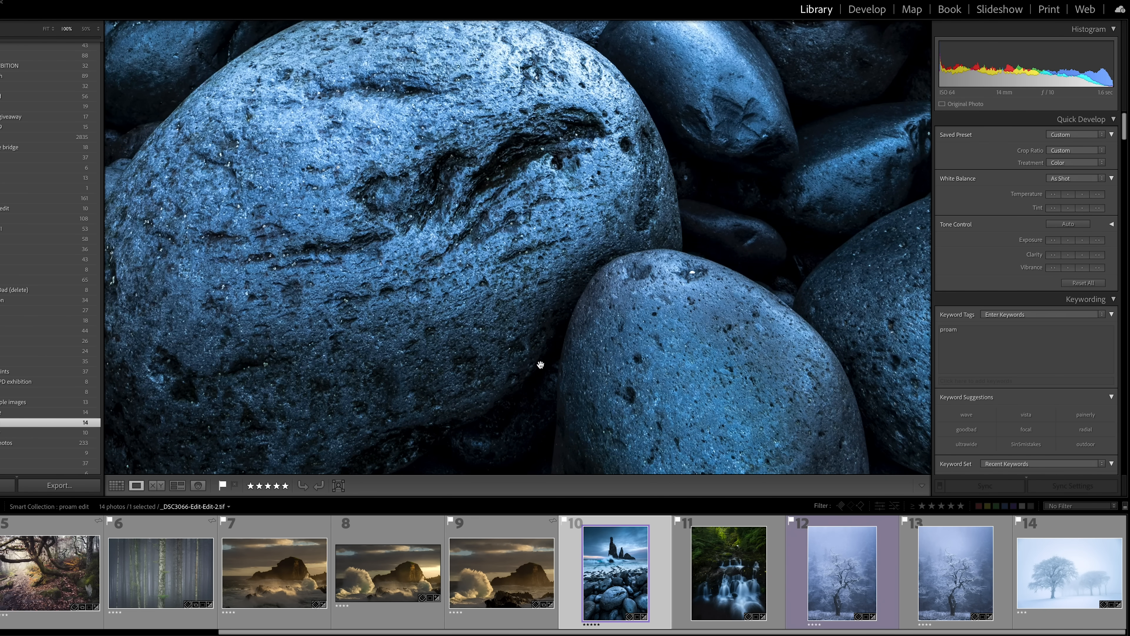
click(479, 300)
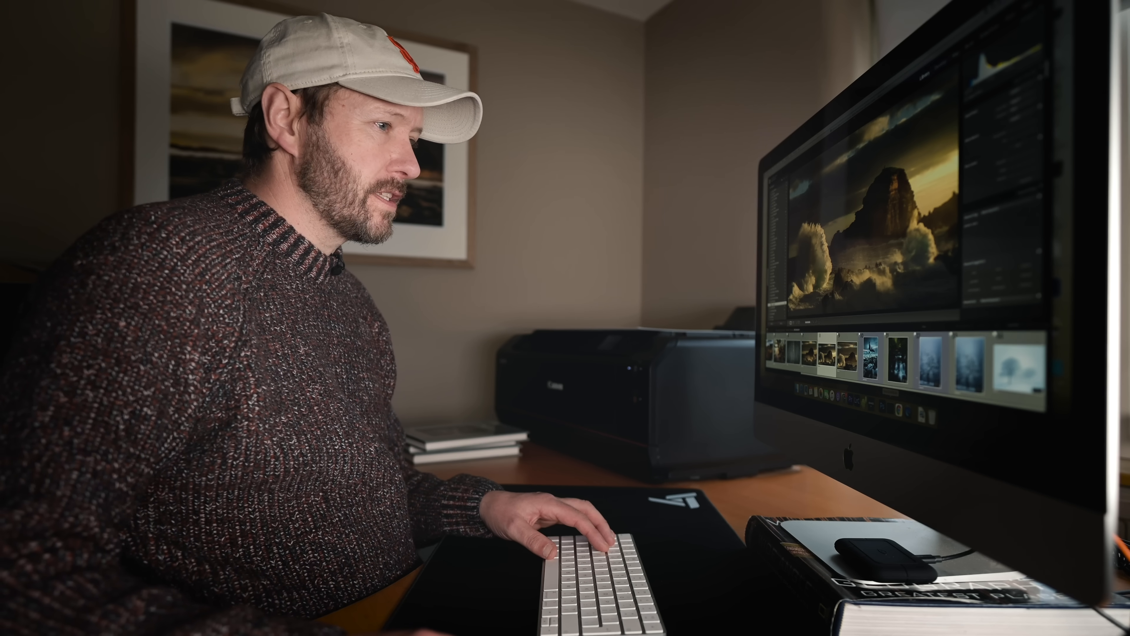
Step: Browse the filmstrip to the frosty tree photos and select the thirteenth one
key(Right)
key(Right)
key(Right)
key(Right)
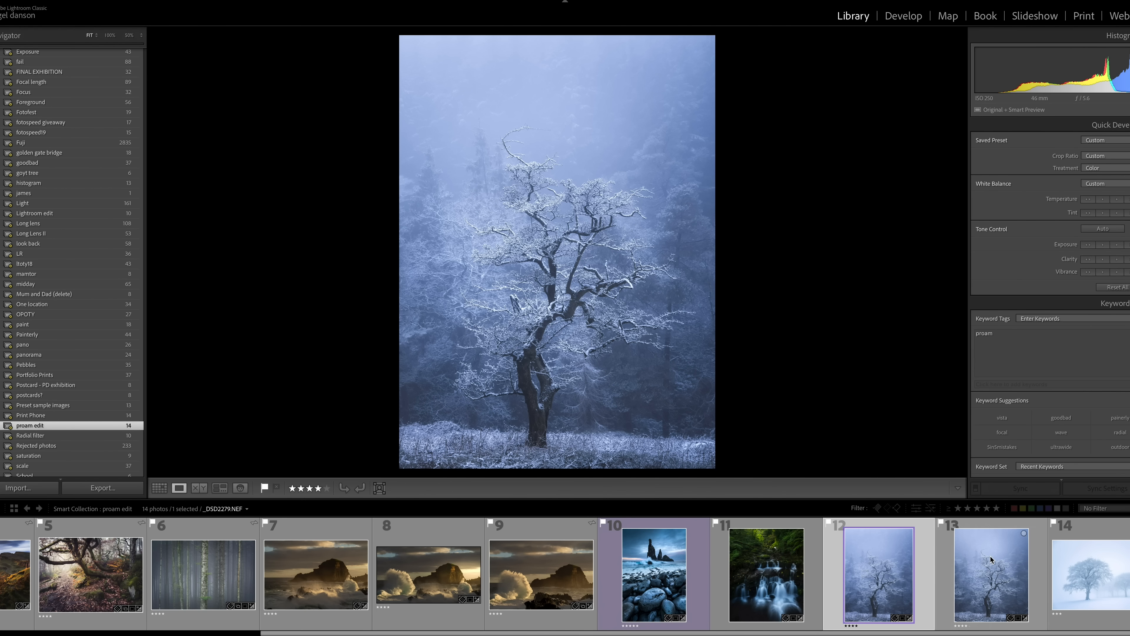
click(990, 560)
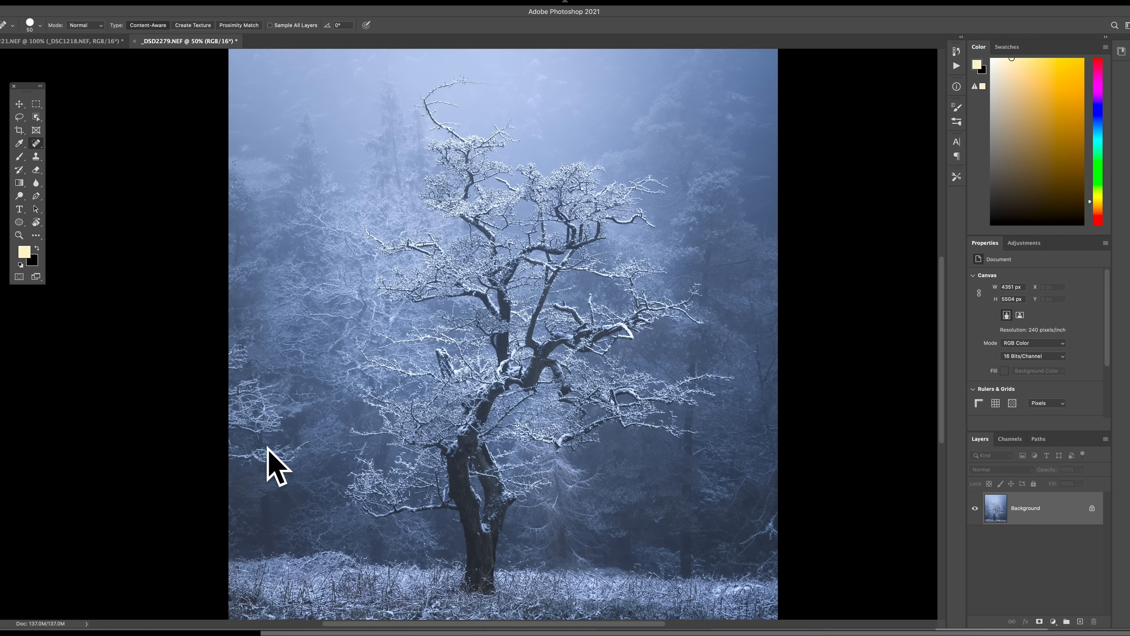
Step: Try to remove the stray branches at the tree photo's left edge with a lasso selection and Content-Aware Fill, excluding the main tree from the sampling area
click(19, 119)
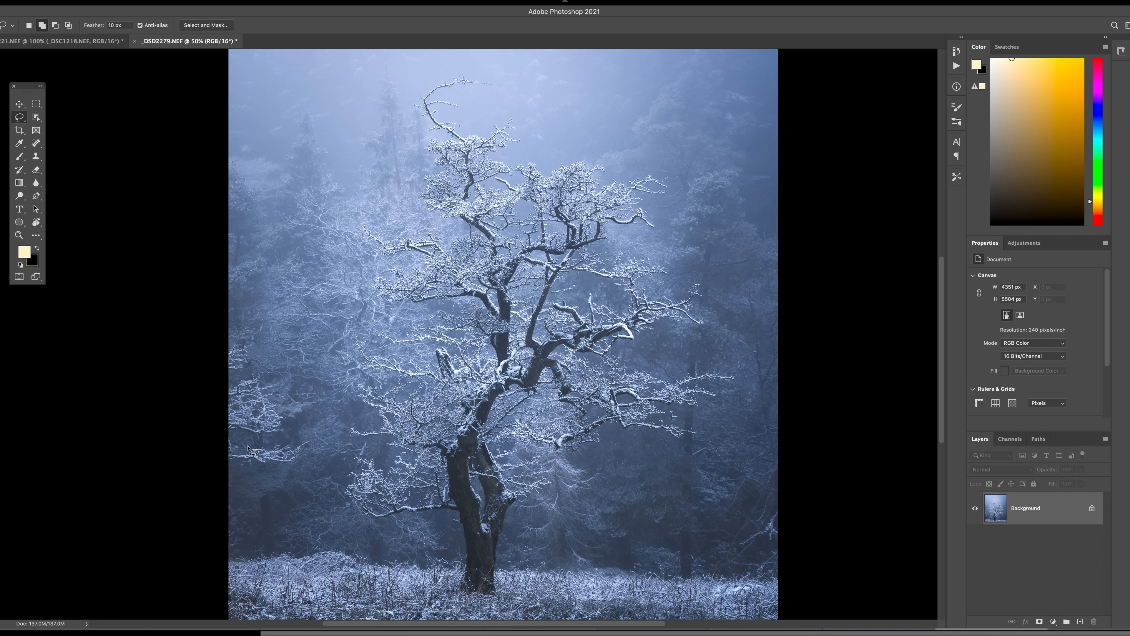
mouse_move(207, 346)
mouse_down()
mouse_move(286, 378)
mouse_move(317, 457)
mouse_move(191, 473)
mouse_up()
click(17, 1)
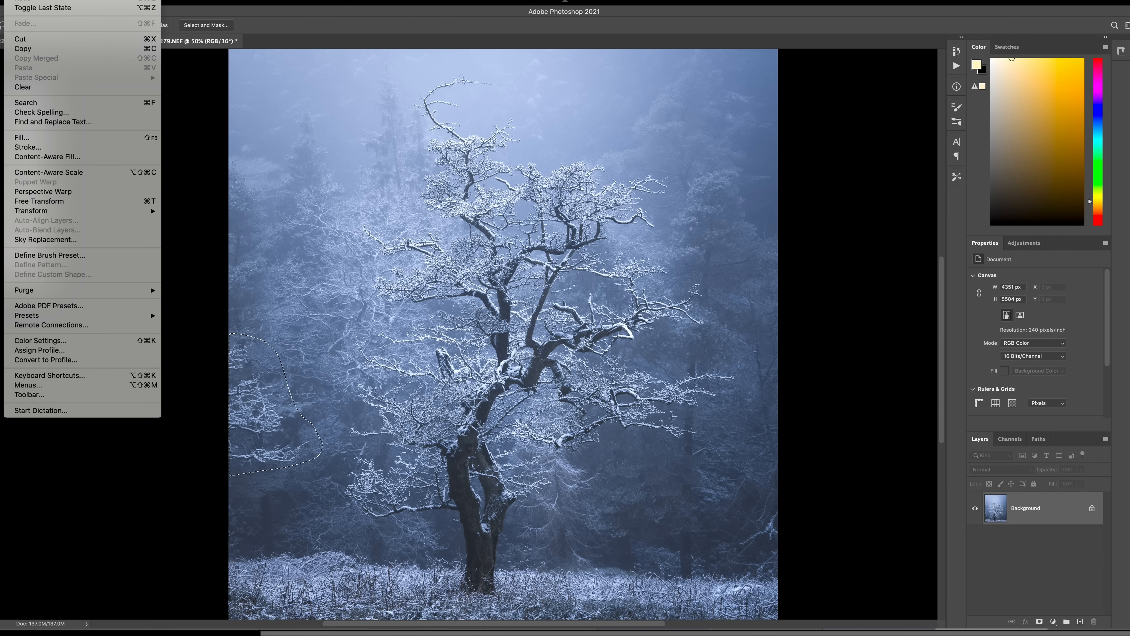
click(47, 156)
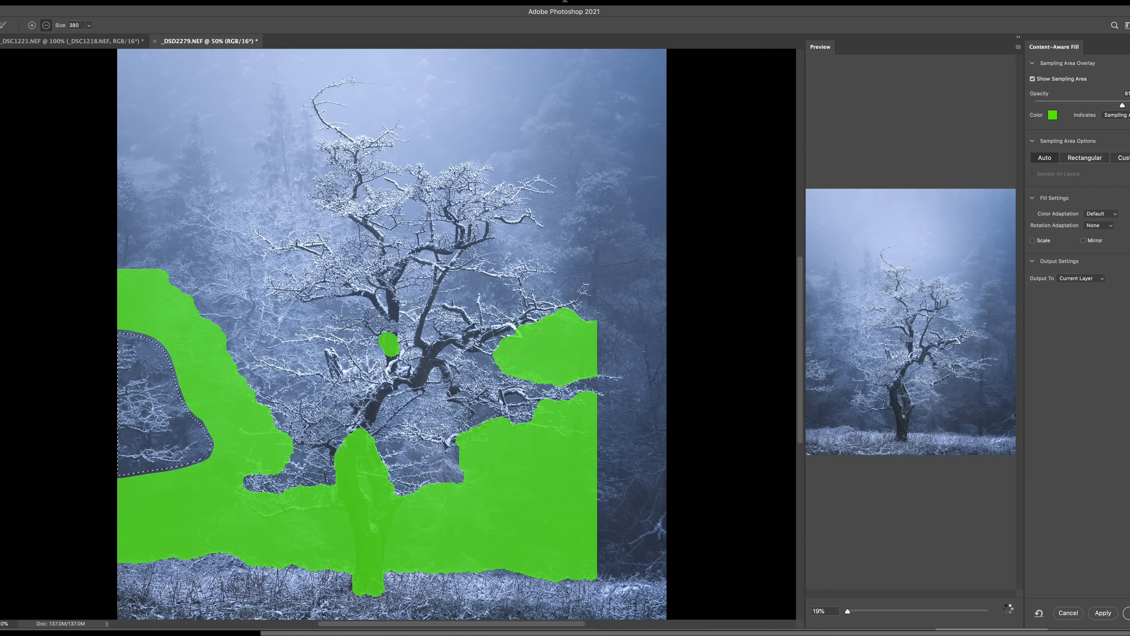
mouse_move(555, 334)
mouse_down()
mouse_move(519, 350)
mouse_move(592, 369)
mouse_move(489, 429)
mouse_move(534, 463)
mouse_move(379, 457)
mouse_move(355, 506)
mouse_move(352, 578)
mouse_move(414, 521)
mouse_move(418, 535)
mouse_up()
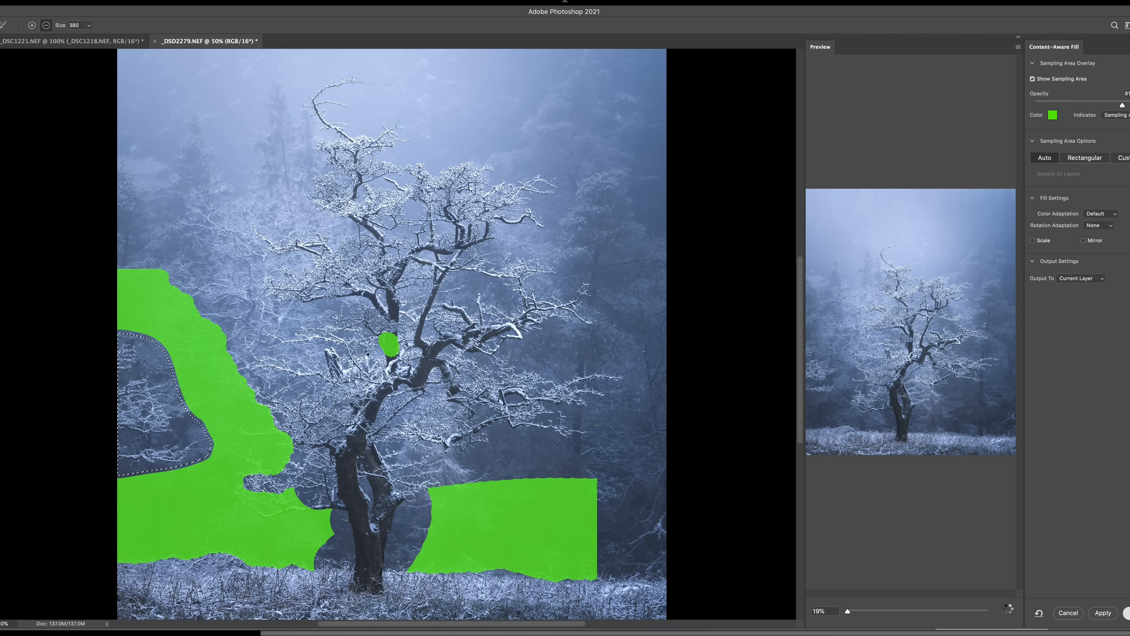
key(Return)
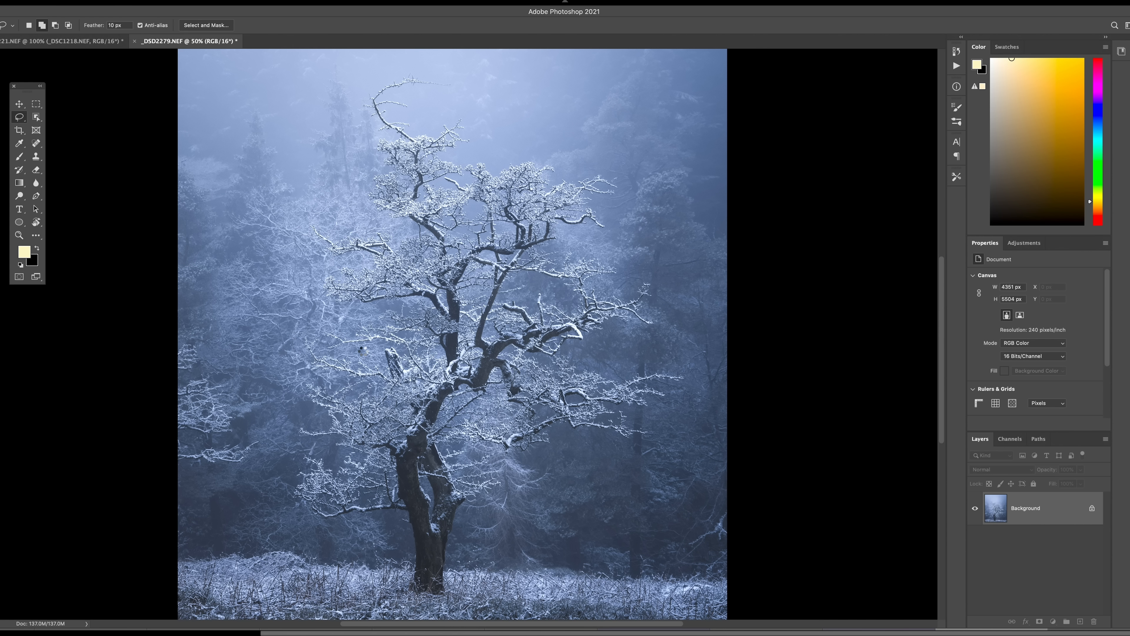
Step: Lasso the stray branches at the photo's left edge again and undo the content-aware fill on them
mouse_move(139, 328)
mouse_down()
mouse_move(258, 414)
mouse_move(160, 478)
mouse_up()
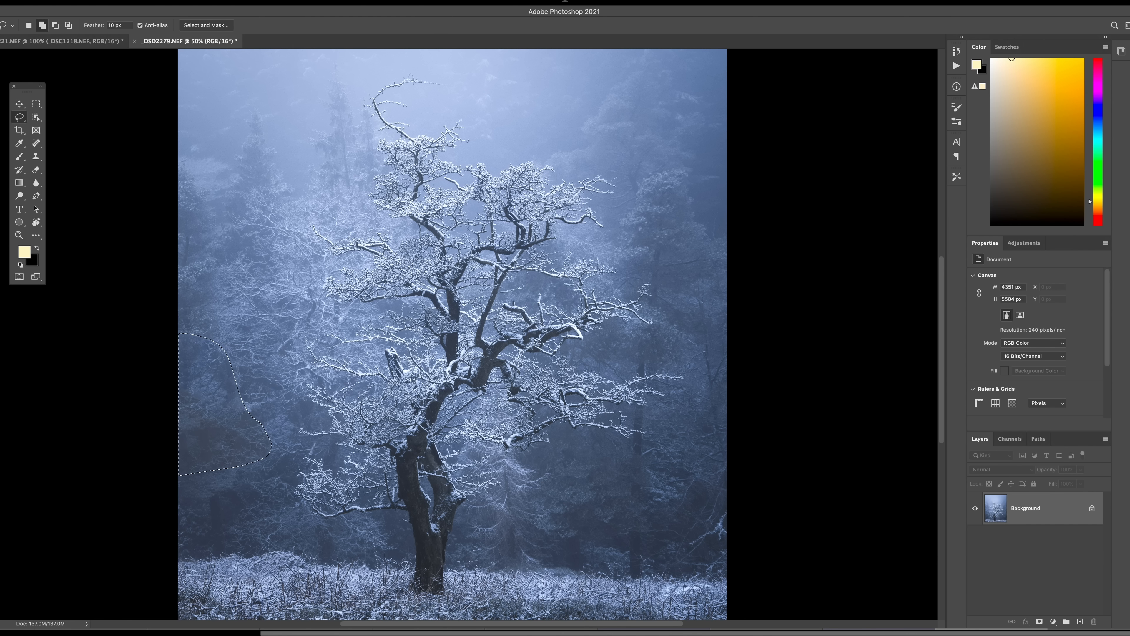
click(38, 1)
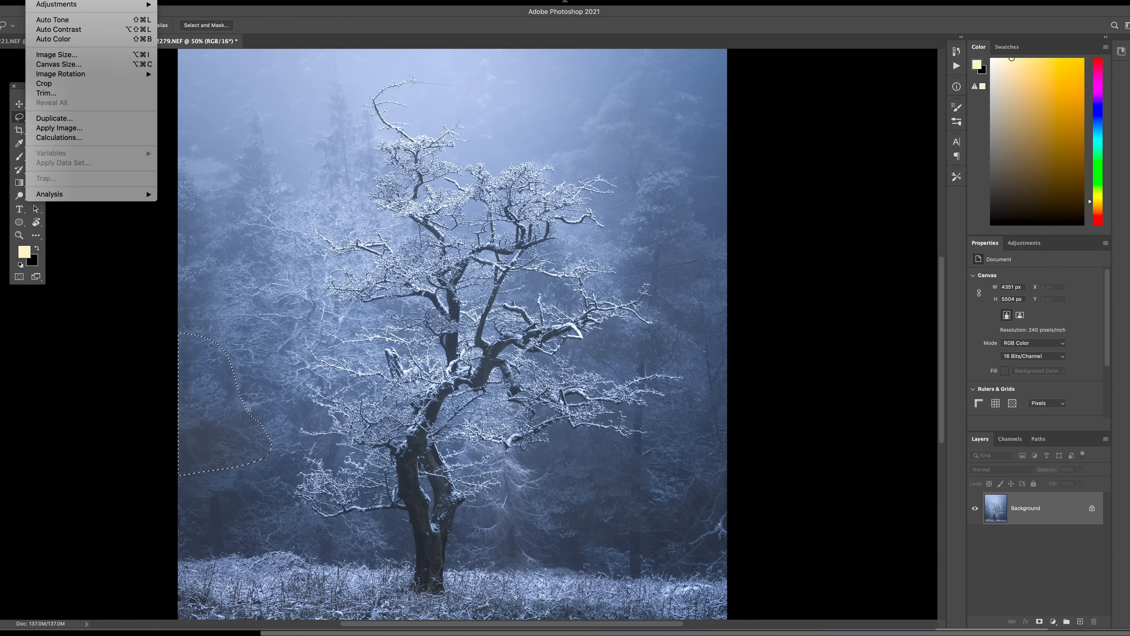
mouse_move(24, 3)
key(Escape)
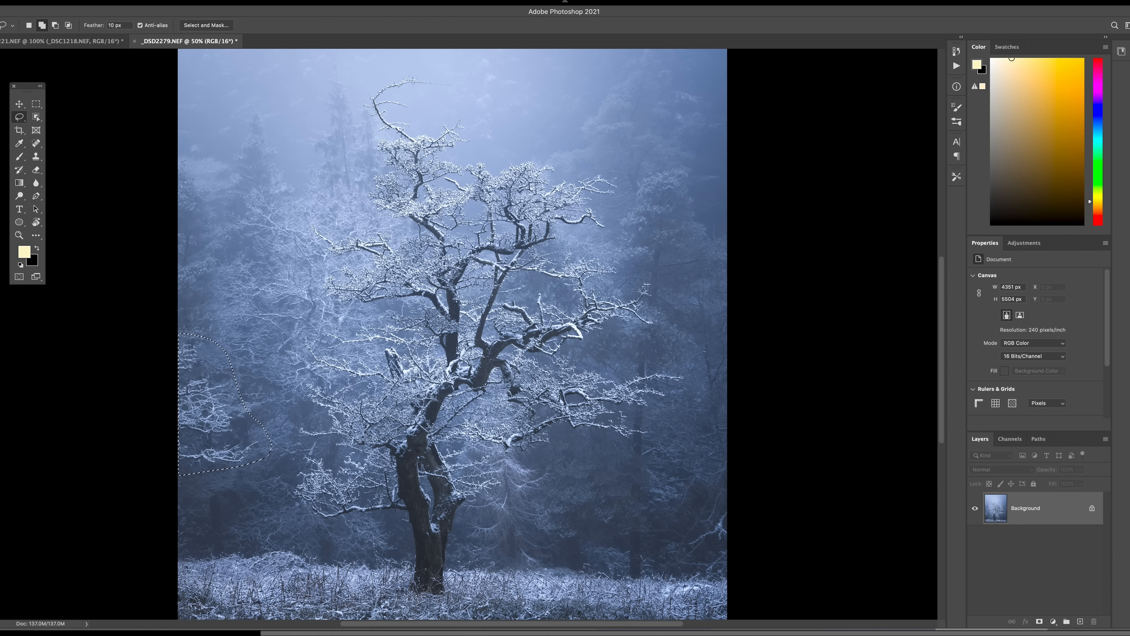
click(130, 1)
click(129, 2)
Step: Heal away the lowest stray branch at the tree photo's left edge with the Spot Healing Brush
click(36, 143)
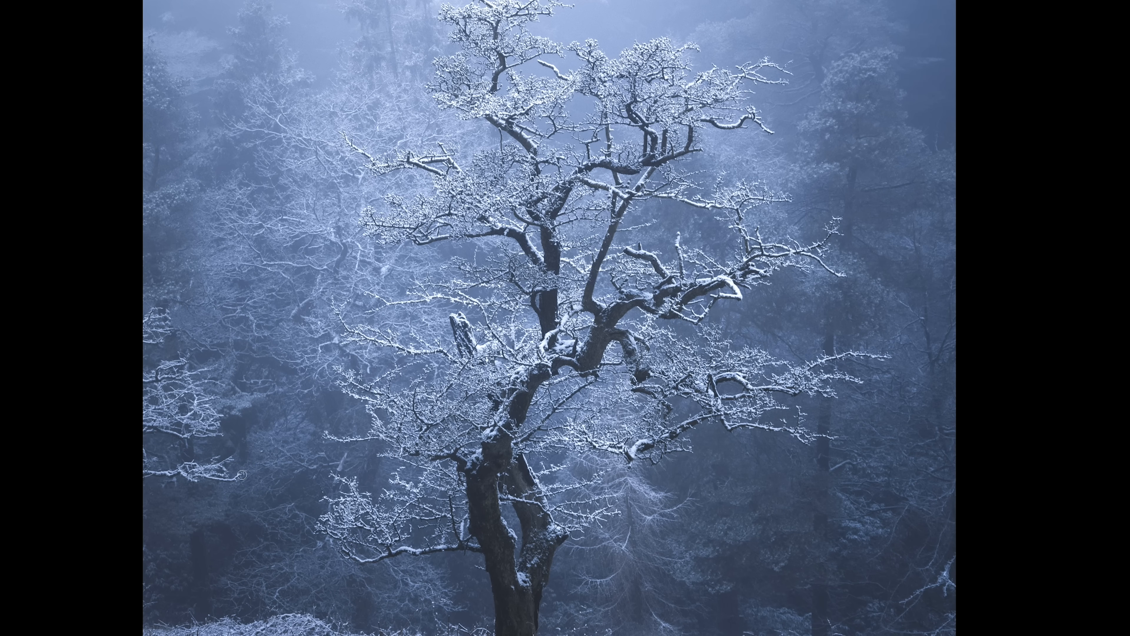
mouse_move(242, 474)
mouse_down()
mouse_move(213, 478)
mouse_move(214, 456)
mouse_move(209, 474)
mouse_move(201, 468)
mouse_up()
drag(212, 462, 183, 473)
mouse_move(196, 462)
mouse_down()
mouse_move(157, 479)
mouse_move(145, 452)
mouse_move(141, 476)
mouse_move(153, 479)
mouse_move(149, 466)
mouse_up()
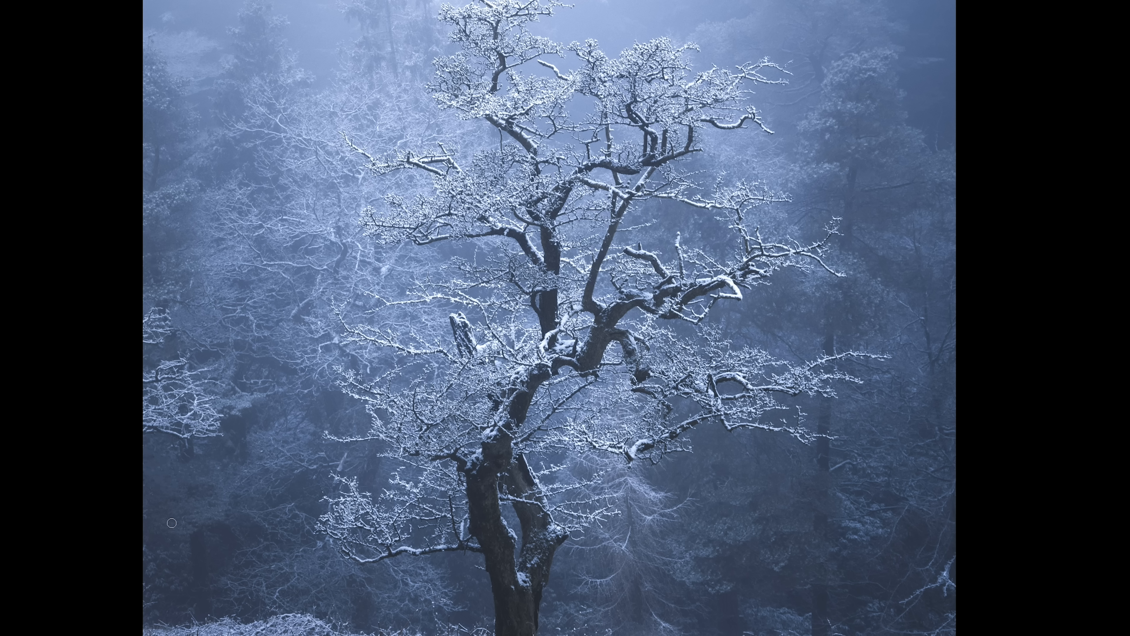